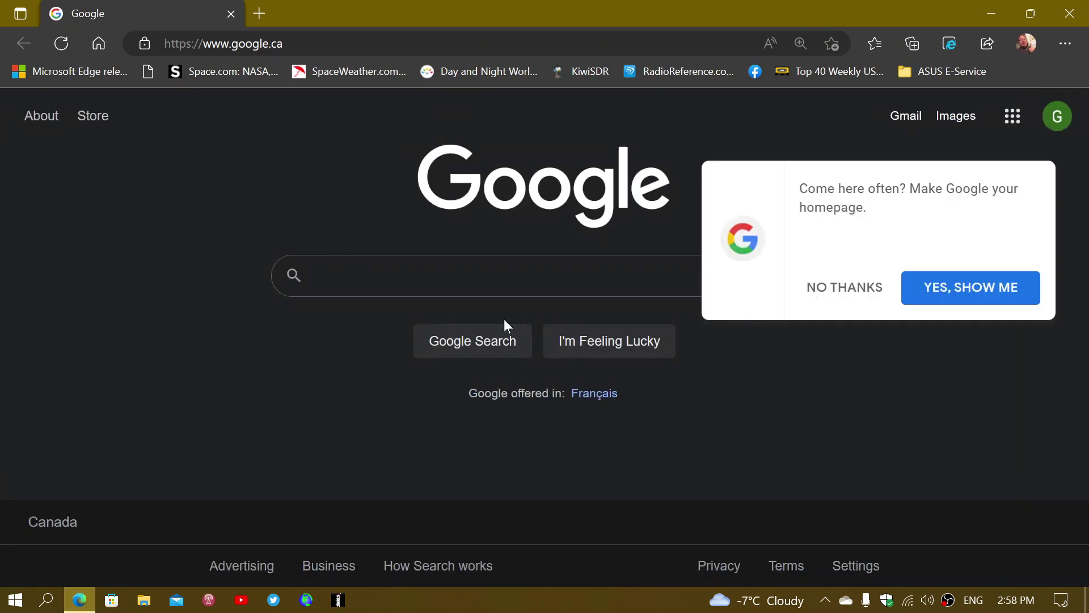
# Dismiss Google's 'Make Google your homepage' popup with NO THANKS
pyautogui.click(854, 287)
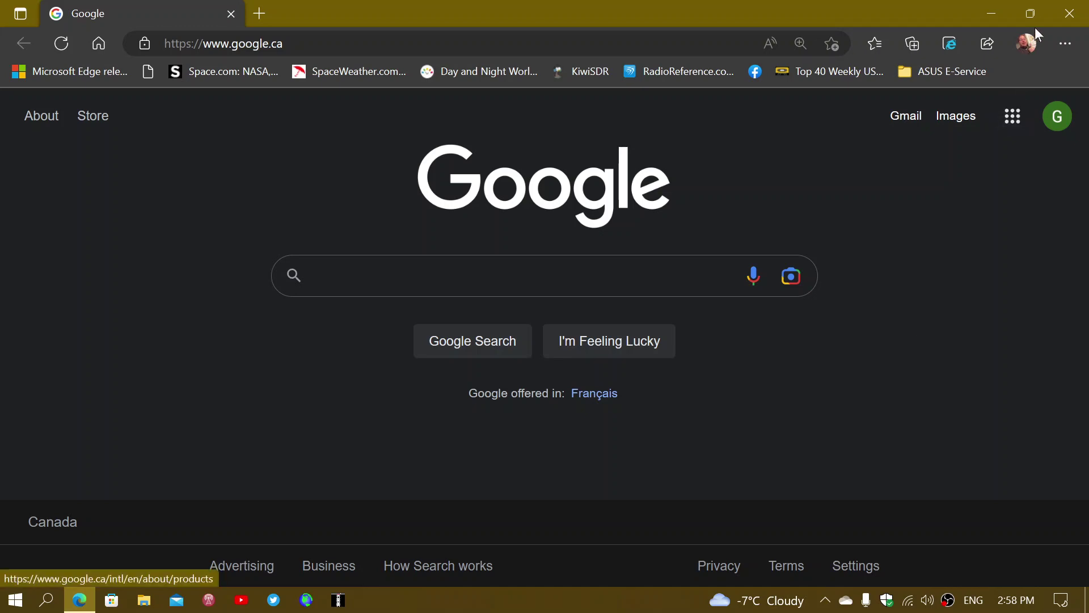
# Open the History flyout from the Settings and more menu to show recent Google and Facebook visits
pyautogui.click(1067, 47)
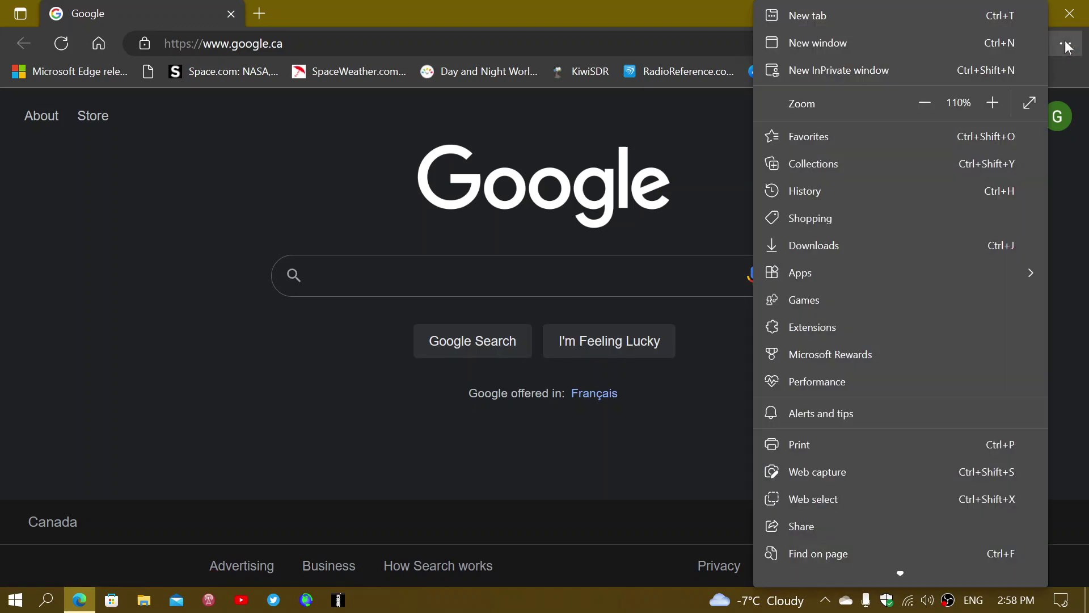
pyautogui.click(832, 195)
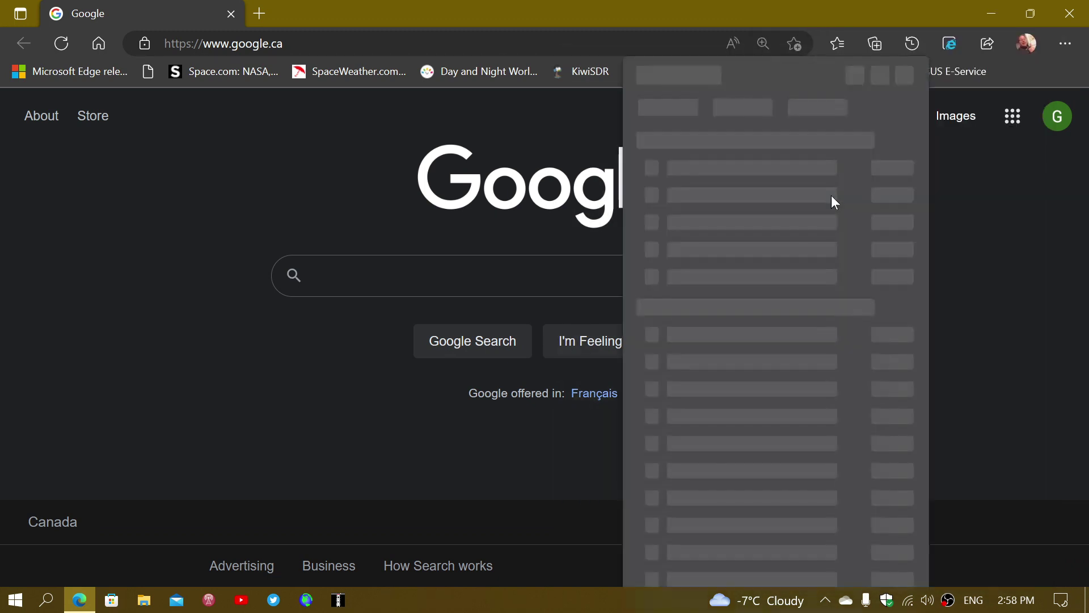
pyautogui.click(1034, 223)
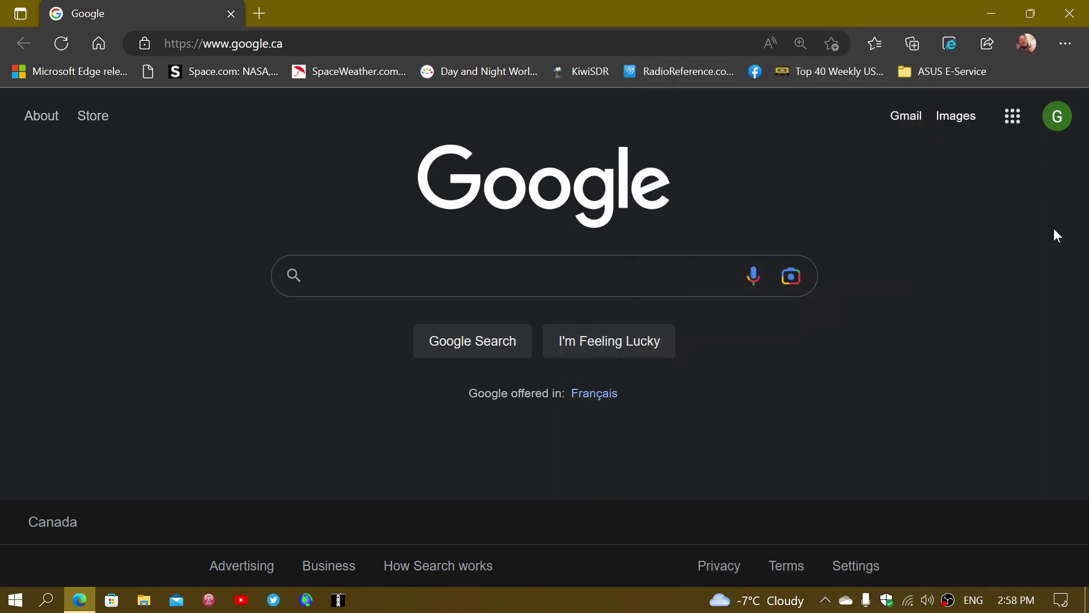
pyautogui.click(1065, 44)
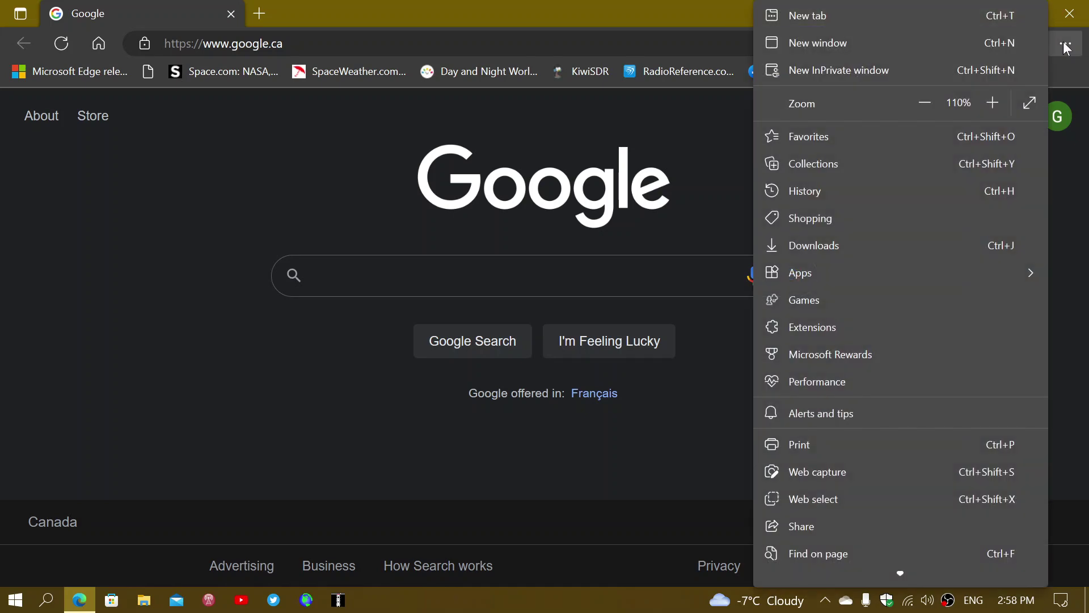
pyautogui.click(835, 190)
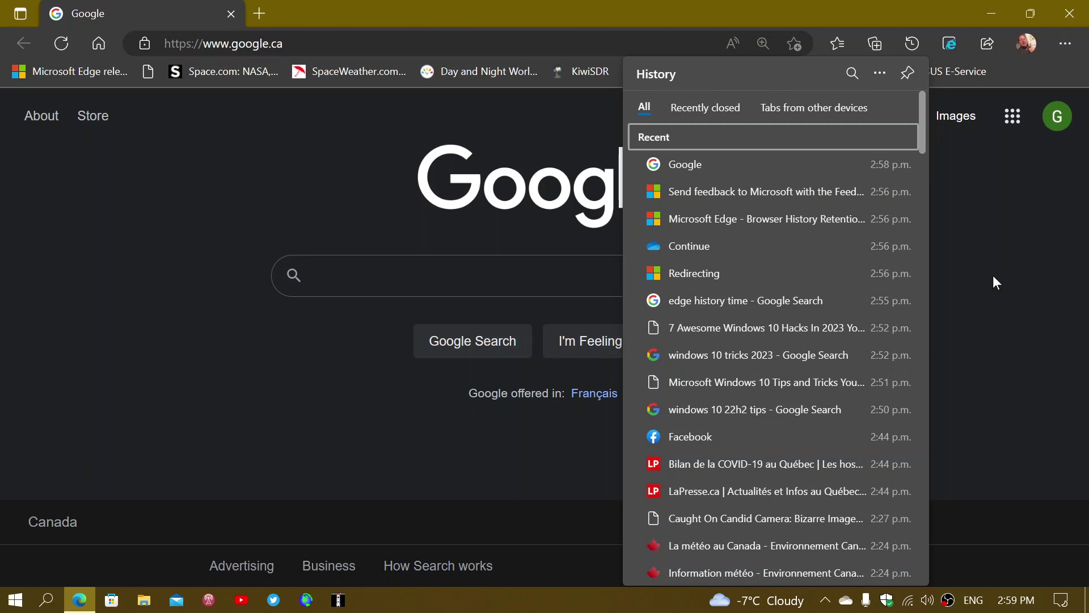
# Dismiss the History flyout so the plain Google homepage shows again
pyautogui.click(933, 1)
pyautogui.click(1080, 10)
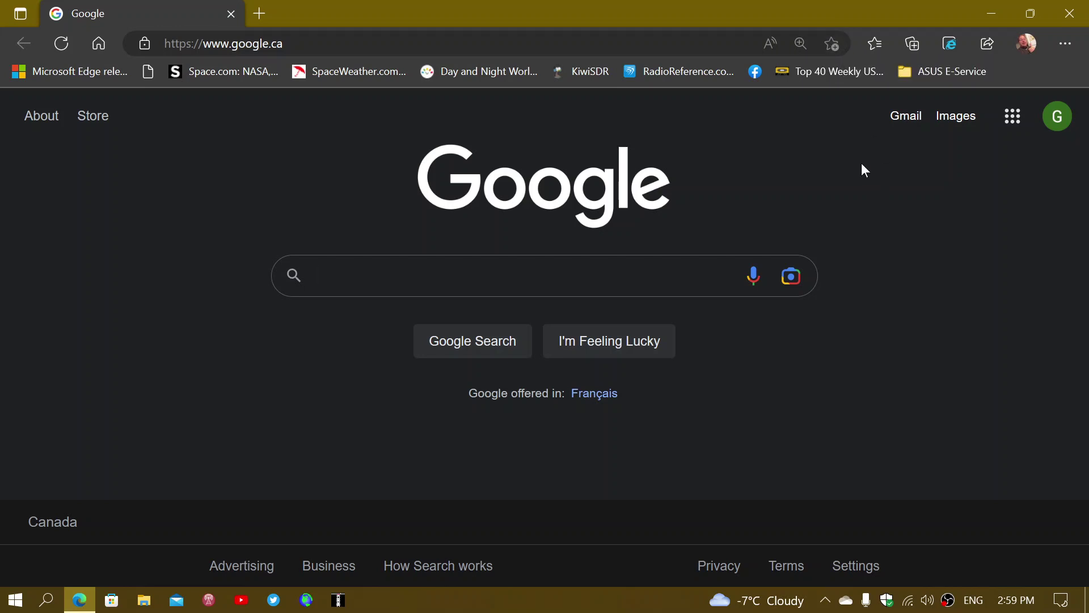
pyautogui.click(912, 45)
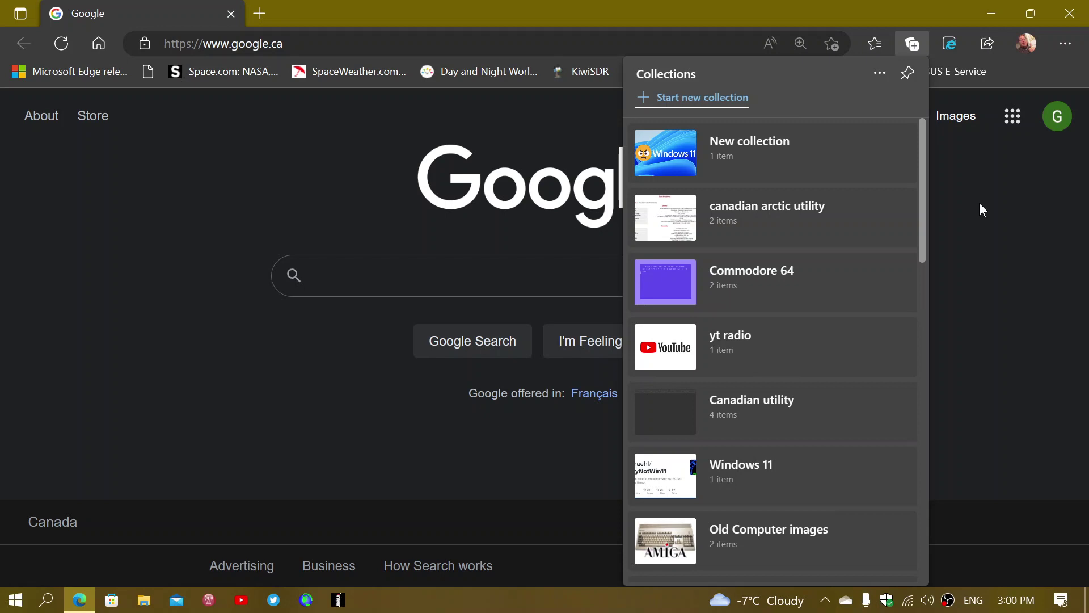
pyautogui.click(979, 203)
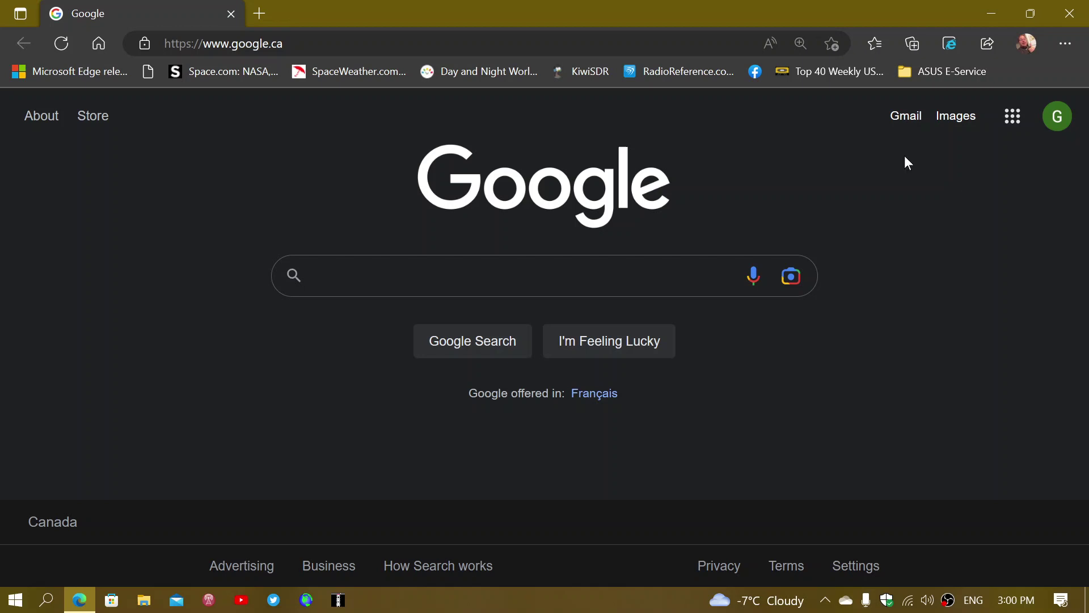
# Open and close the Collections panel, then close the Edge window with its X button
pyautogui.click(912, 44)
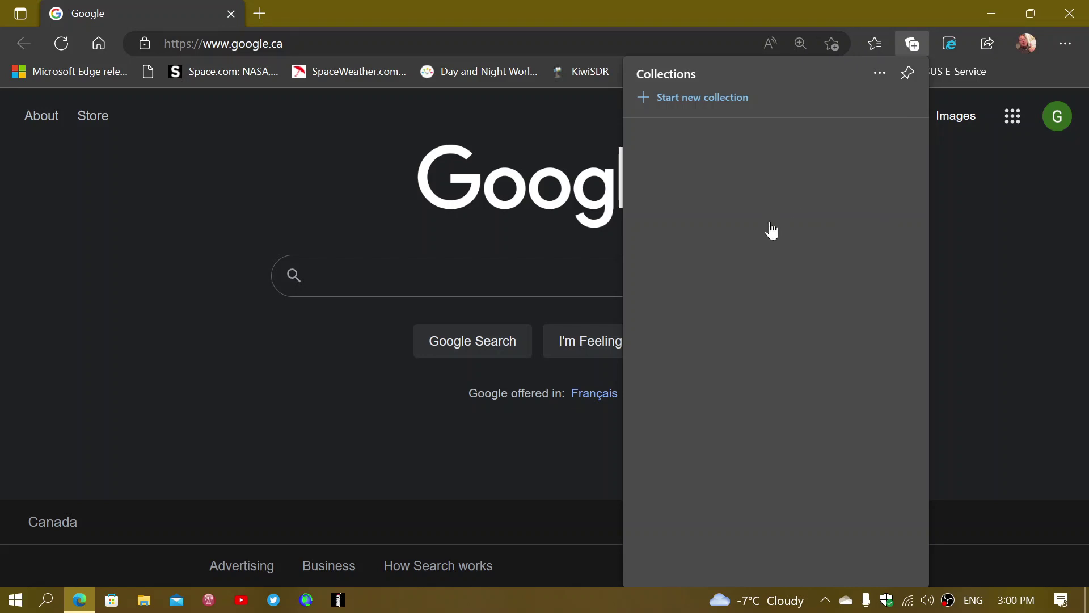
pyautogui.click(990, 217)
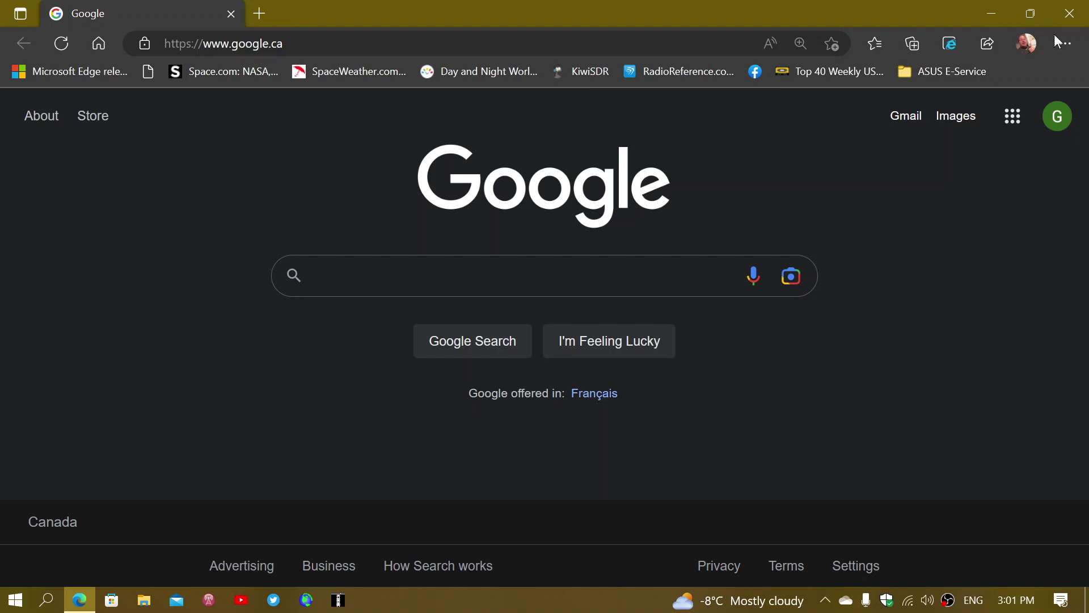
pyautogui.click(1070, 13)
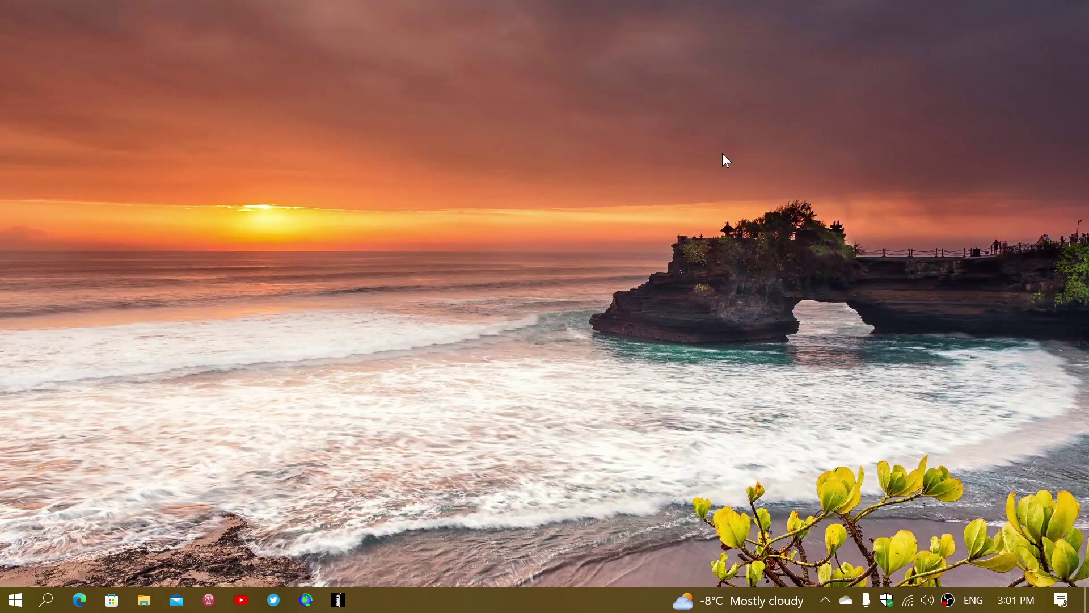